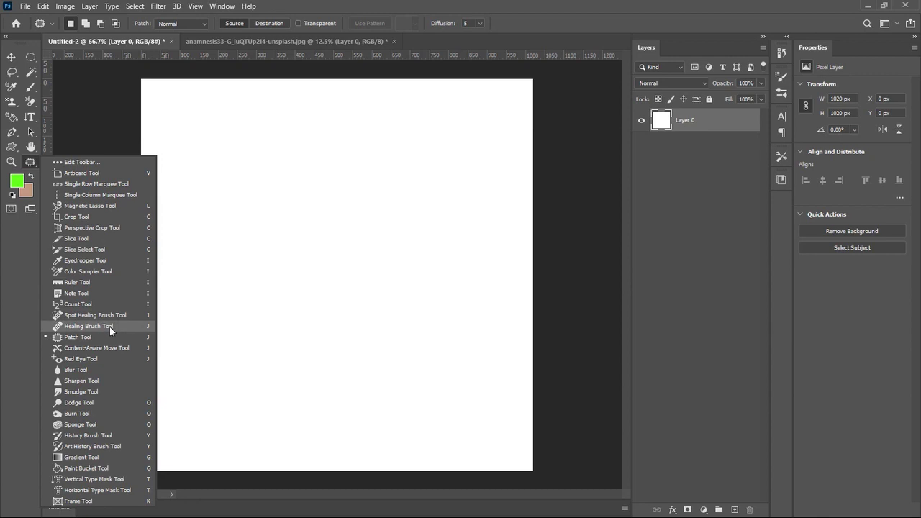
- Activate the Healing Brush with a 150 px brush and switch to the portrait photo's document
click(110, 327)
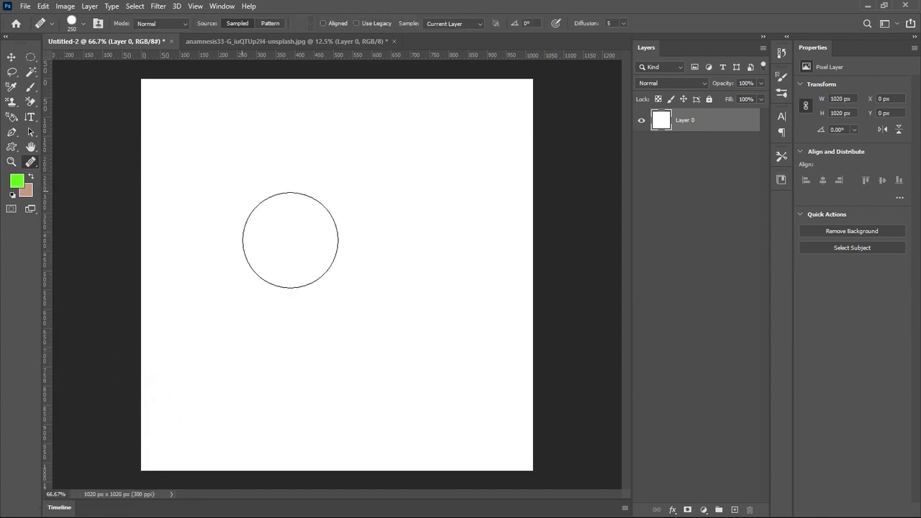
key(bracketleft)
key(bracketleft)
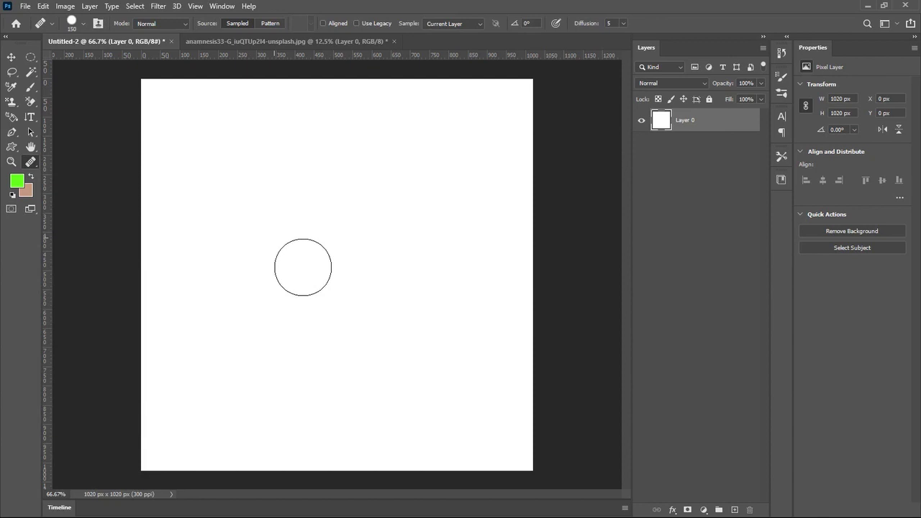
click(246, 45)
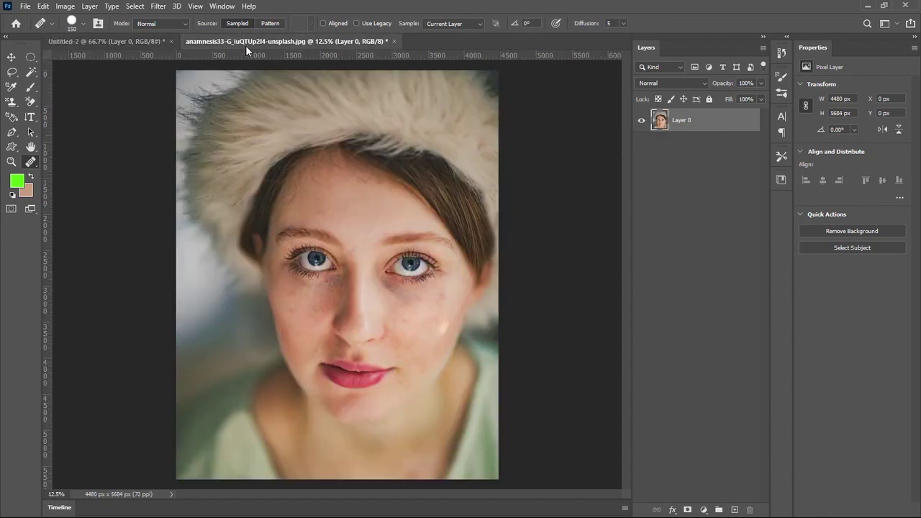
- Undo the portrait's edits, including a trial healing stroke on the cheek, back to the original Background layer
alt+click(298, 302)
drag(308, 305, 310, 302)
key(ctrl+z)
key(ctrl+z)
key(ctrl+z)
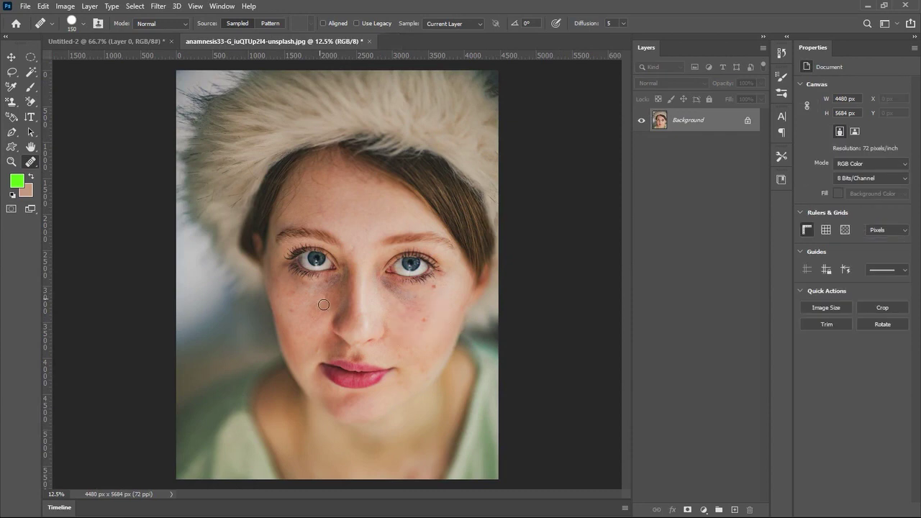
- Try healing the blemishes on the portrait's cheeks, nose and forehead with the Healing Brush
click(434, 309)
mouse_move(435, 326)
mouse_down()
mouse_move(425, 329)
mouse_move(438, 331)
mouse_move(441, 353)
mouse_move(427, 320)
mouse_up()
click(433, 325)
drag(387, 295, 387, 291)
mouse_move(373, 194)
mouse_down()
mouse_move(370, 184)
mouse_move(381, 203)
mouse_move(327, 217)
mouse_move(356, 218)
mouse_move(339, 210)
mouse_move(361, 239)
mouse_up()
mouse_move(302, 318)
mouse_down()
mouse_move(298, 309)
mouse_move(305, 331)
mouse_up()
drag(361, 327, 365, 336)
click(389, 291)
drag(440, 352, 432, 347)
drag(491, 334, 497, 340)
- Try removing the dark spots on the cheek in the photo's right half with the Spot Healing Brush at 100 px
key(z)
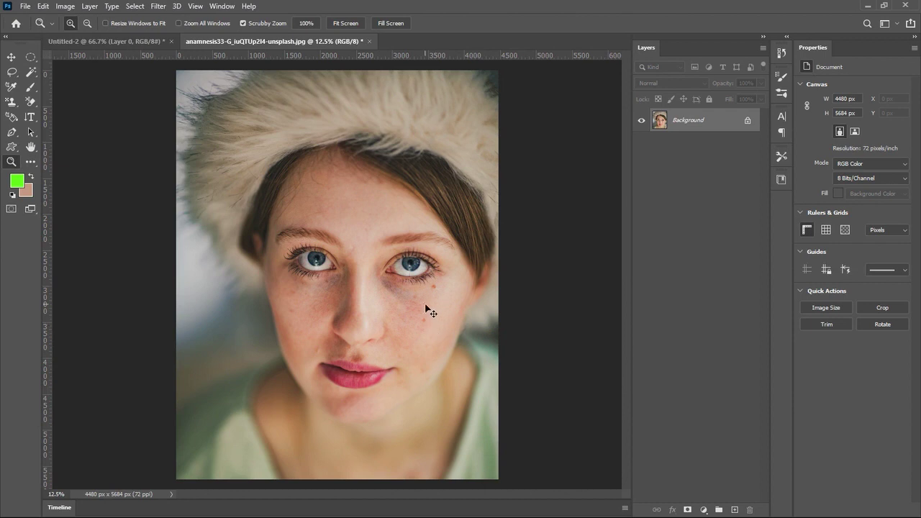
drag(429, 313, 429, 313)
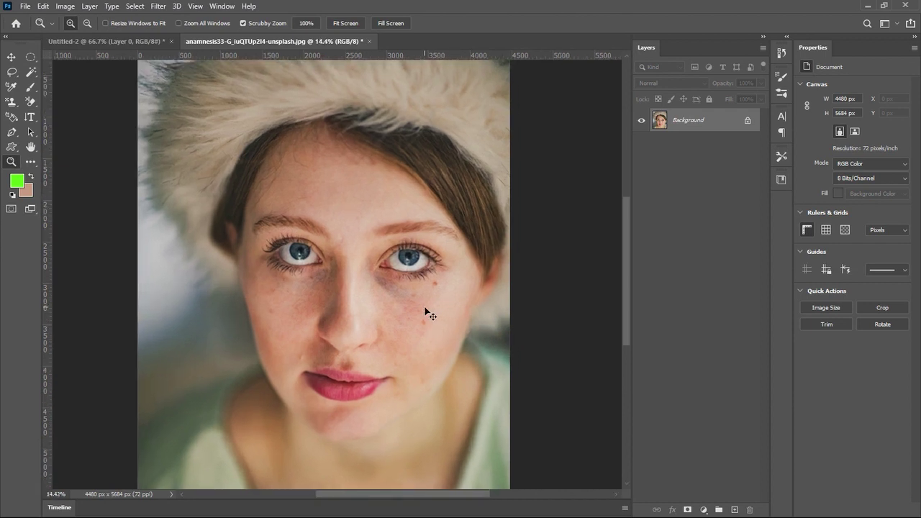
key(ctrl+plus)
scroll(403, 298, down, 2)
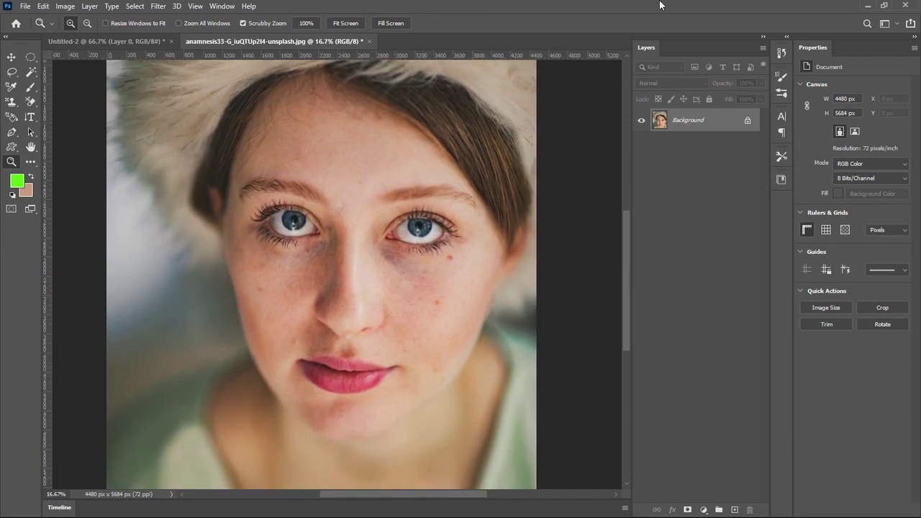
click(31, 166)
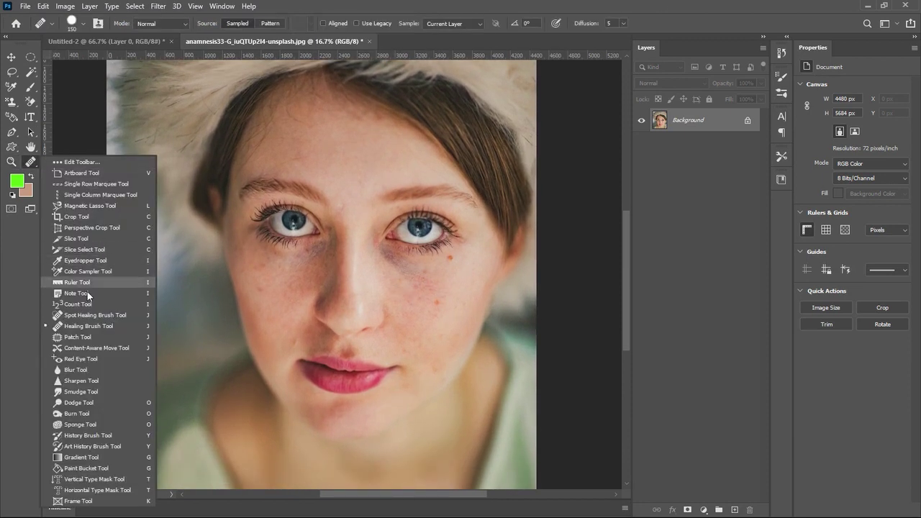
click(88, 315)
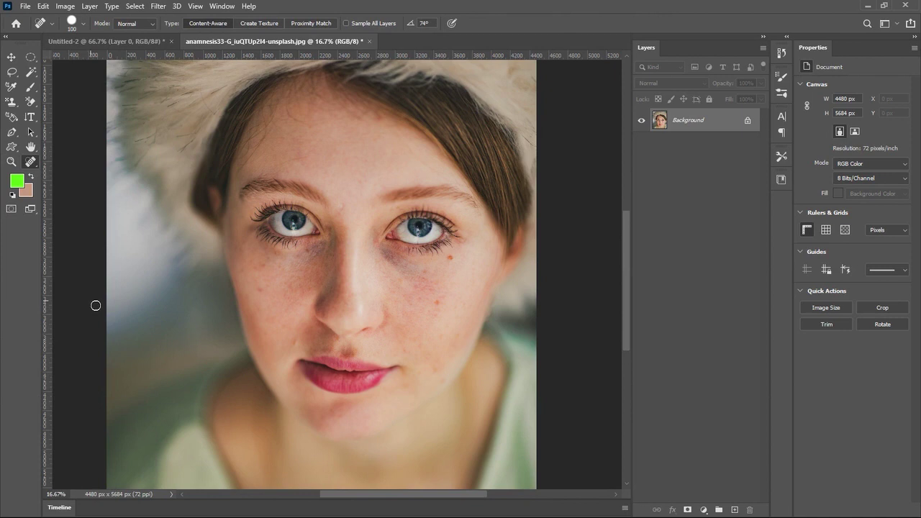
drag(451, 261, 477, 265)
drag(432, 309, 474, 303)
drag(423, 273, 453, 290)
- Try patching the blemished area on each cheek with skin from the opposite cheek using the Patch tool, and deselect
right_click(30, 162)
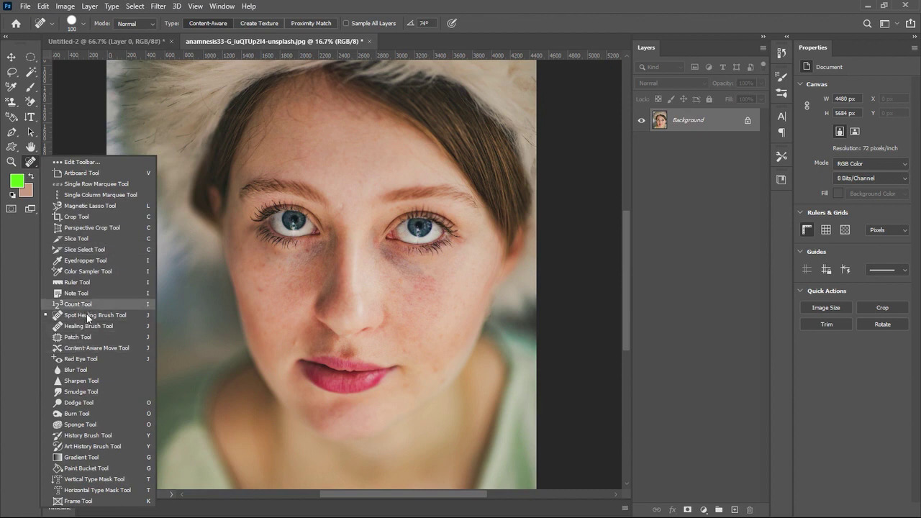
click(89, 335)
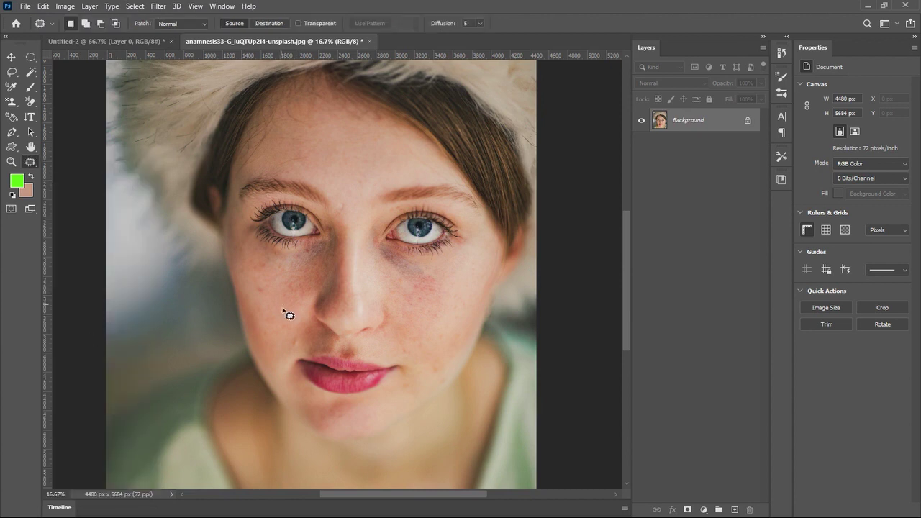
mouse_move(283, 311)
mouse_down()
mouse_move(263, 324)
mouse_move(255, 296)
mouse_move(265, 276)
mouse_move(301, 267)
mouse_move(312, 300)
mouse_move(304, 316)
mouse_move(282, 325)
mouse_up()
drag(295, 300, 430, 302)
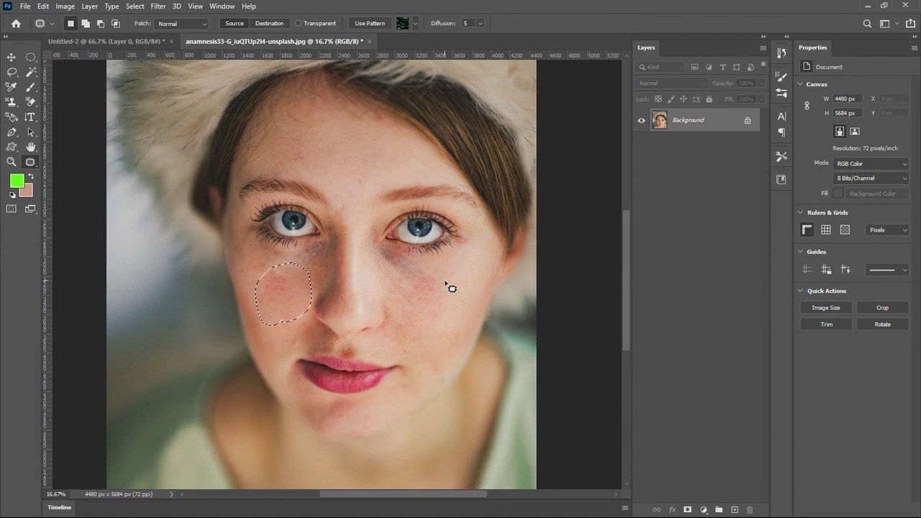
key(ctrl+d)
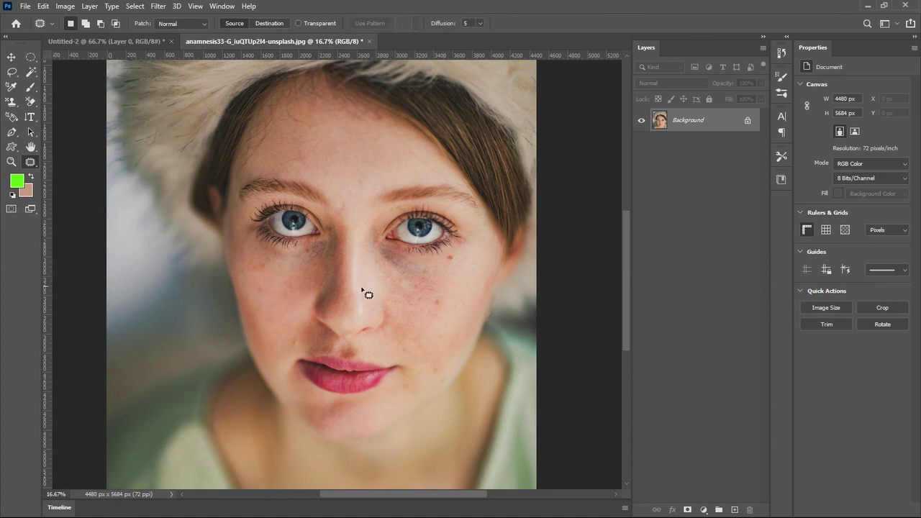
mouse_move(449, 313)
mouse_down()
mouse_move(420, 318)
mouse_move(409, 289)
mouse_move(448, 253)
mouse_move(457, 256)
mouse_move(460, 293)
mouse_move(448, 318)
mouse_move(359, 300)
mouse_move(286, 306)
mouse_up()
key(ctrl+d)
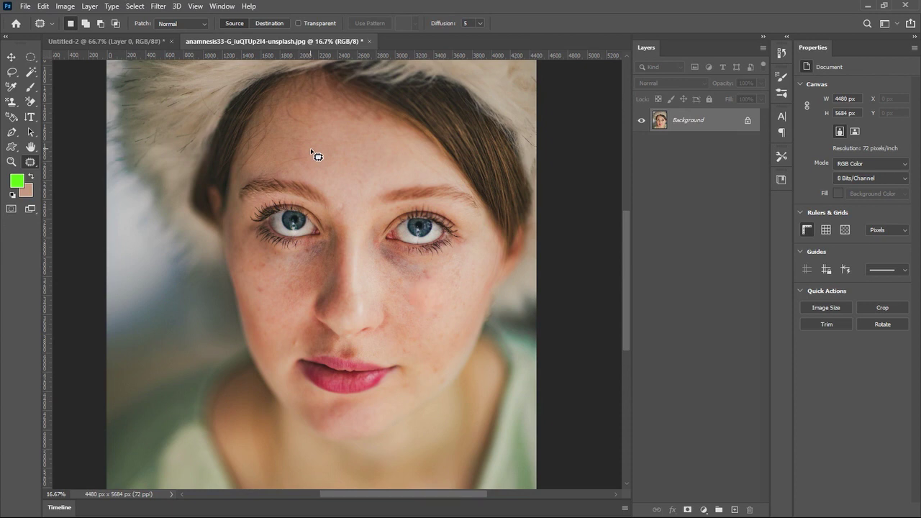
- Examine the portrait's dimensions and the available width units in the Image Size settings, keeping the existing values
click(65, 8)
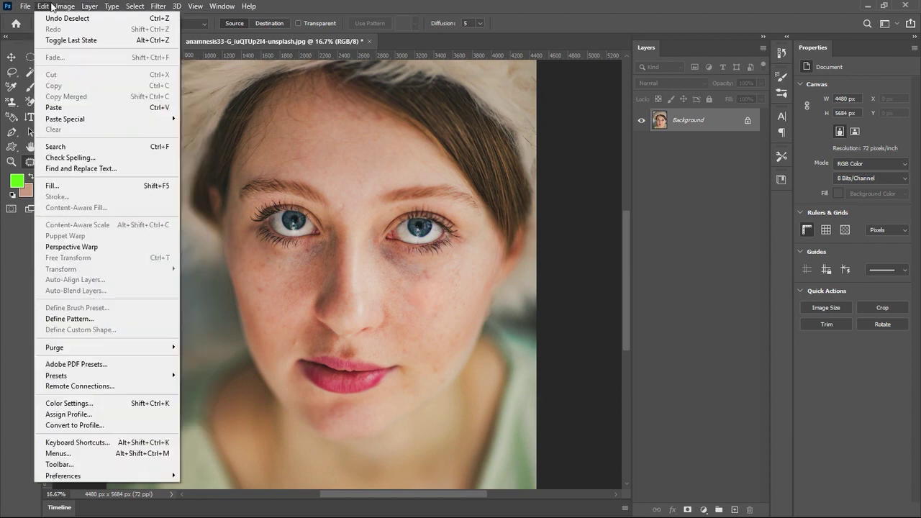
click(84, 92)
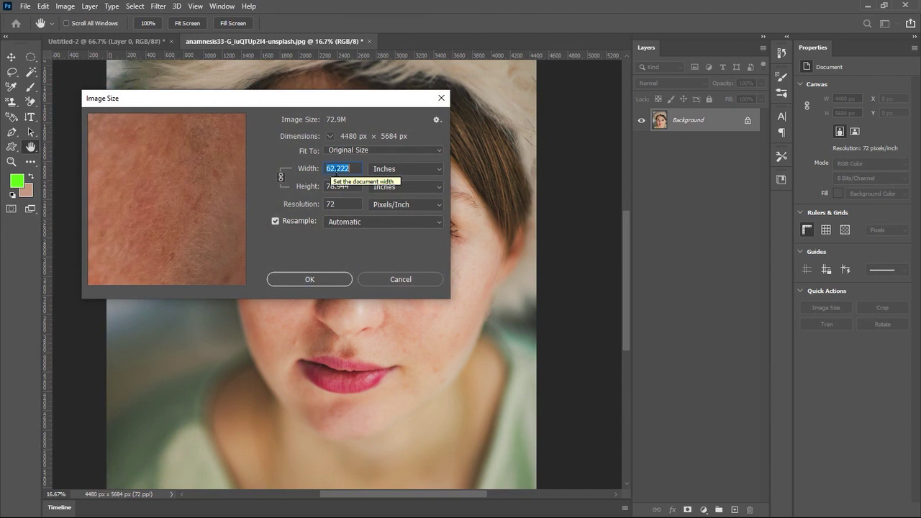
click(440, 167)
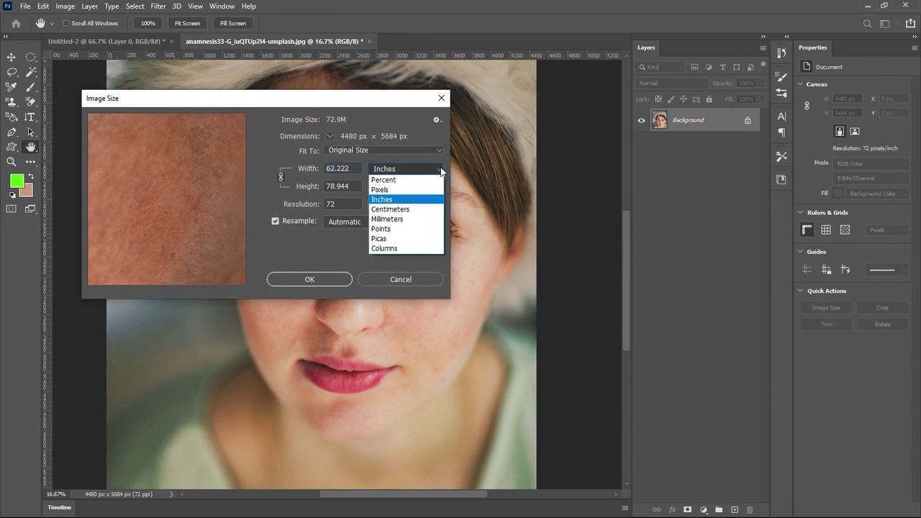
click(405, 113)
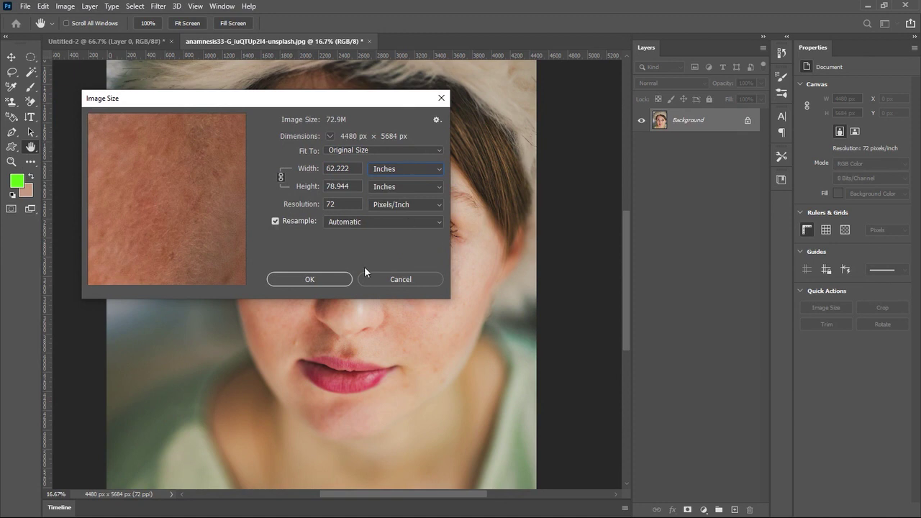
click(309, 279)
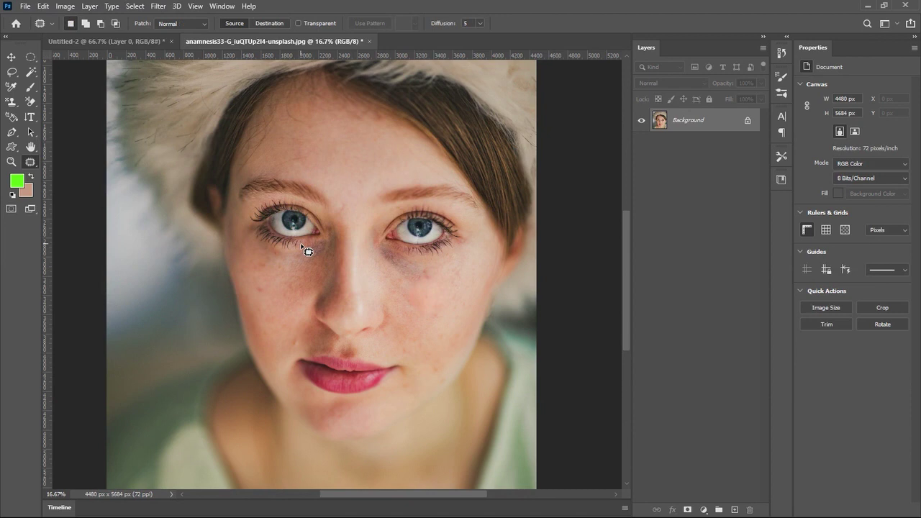
- Blur the skin on the cheek in the portrait's right half with the Blur tool and a 500 px brush
right_click(29, 166)
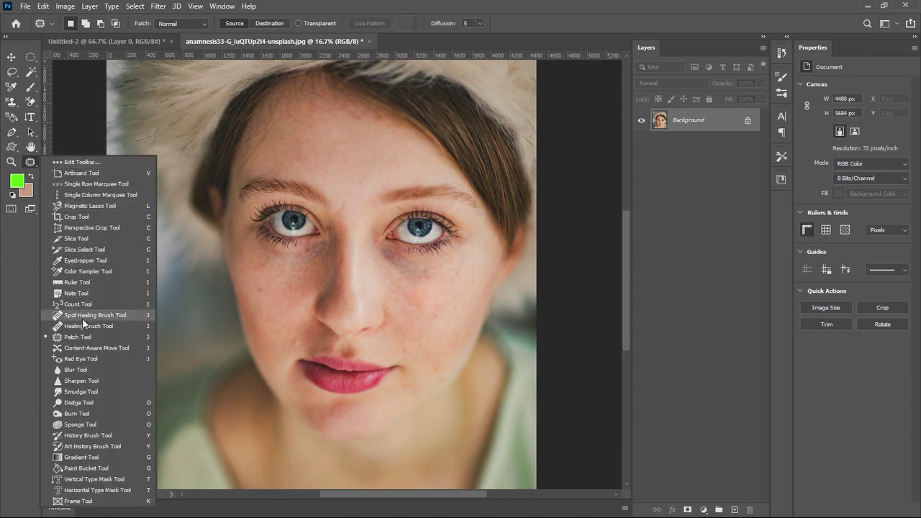
click(75, 369)
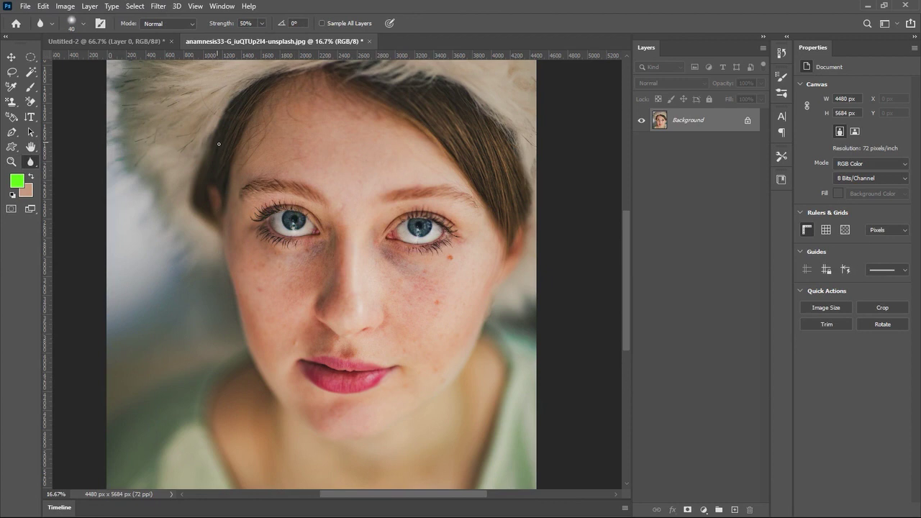
key(bracketright)
key(bracketright)
key(bracketright)
key(bracketright)
key(bracketright)
key(bracketright)
key(bracketright)
key(bracketright)
key(bracketright)
key(bracketleft)
key(bracketleft)
mouse_move(453, 334)
mouse_down()
mouse_move(459, 311)
mouse_move(440, 330)
mouse_move(448, 336)
mouse_move(451, 316)
mouse_move(453, 352)
mouse_move(447, 334)
mouse_move(466, 309)
mouse_move(436, 253)
mouse_move(407, 256)
mouse_up()
scroll(367, 345, down, 1)
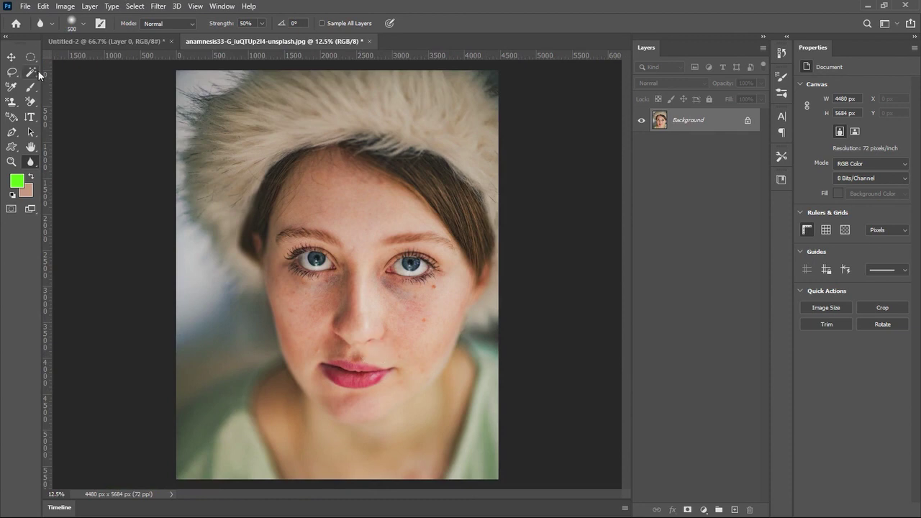
- Open the tomato photo mae-mu-tbm6k2G-vAA-unsplash from Downloads and blur the rear tomatoes near its right edge
click(26, 6)
click(36, 28)
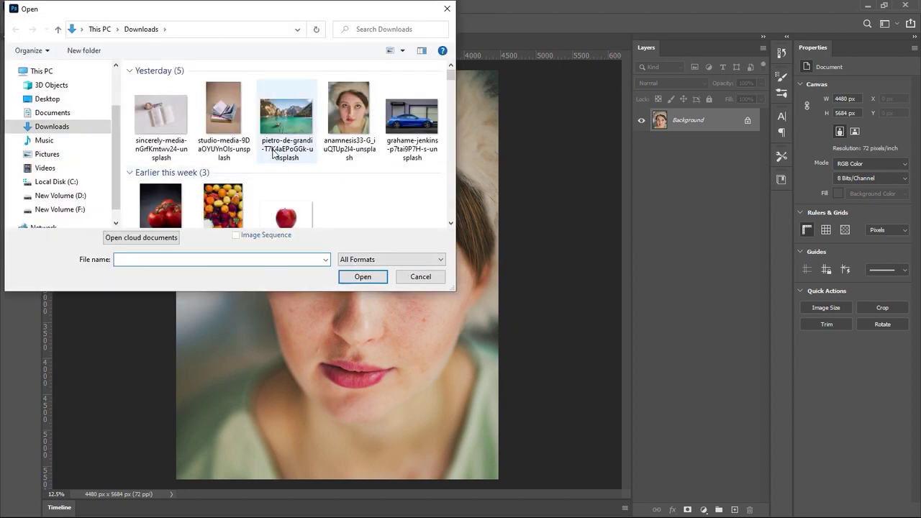
scroll(351, 175, down, 1)
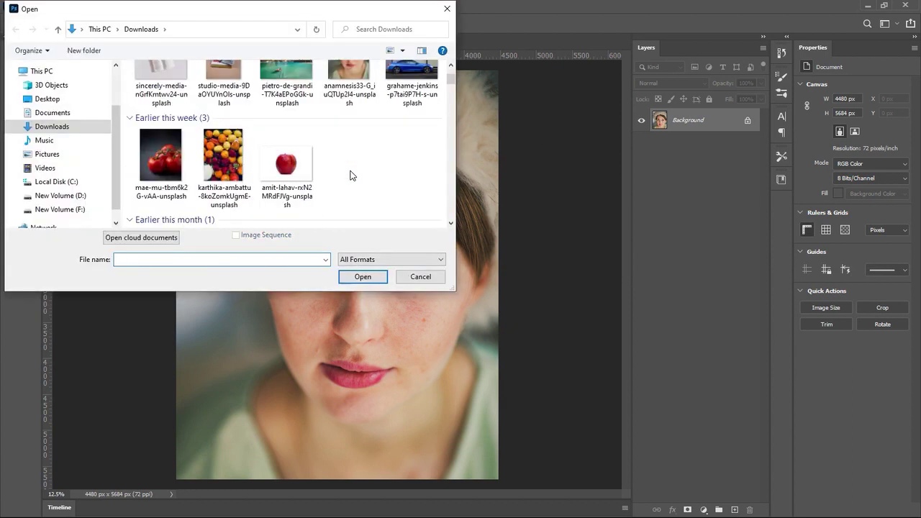
click(161, 157)
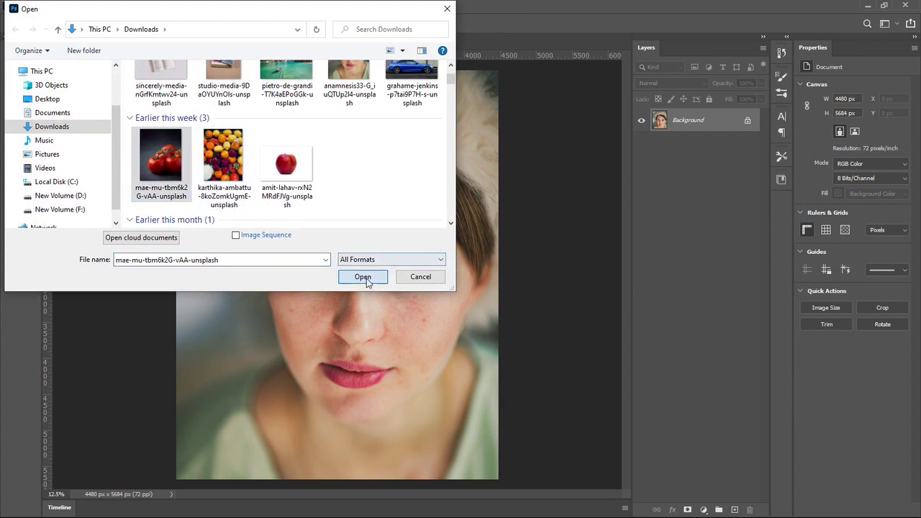
click(362, 277)
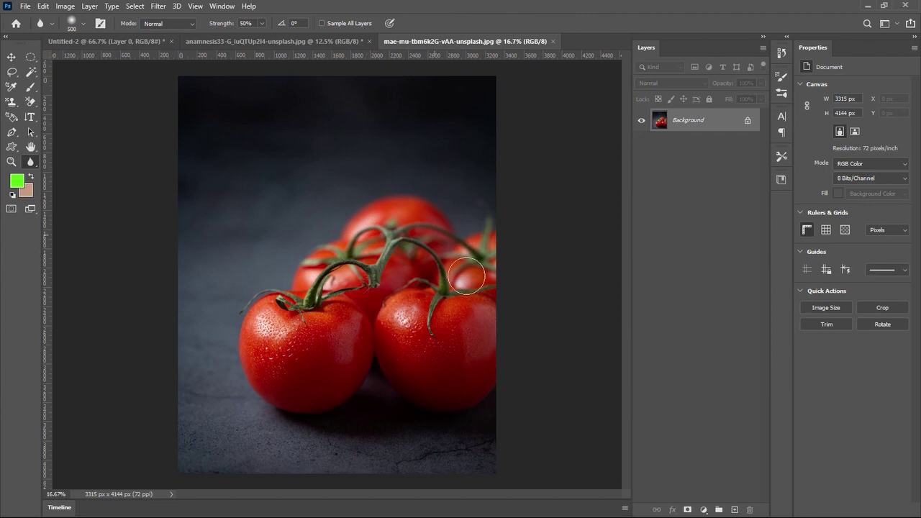
mouse_move(501, 287)
mouse_down()
mouse_move(514, 300)
mouse_move(487, 290)
mouse_move(508, 263)
mouse_move(485, 253)
mouse_up()
key(ctrl+plus)
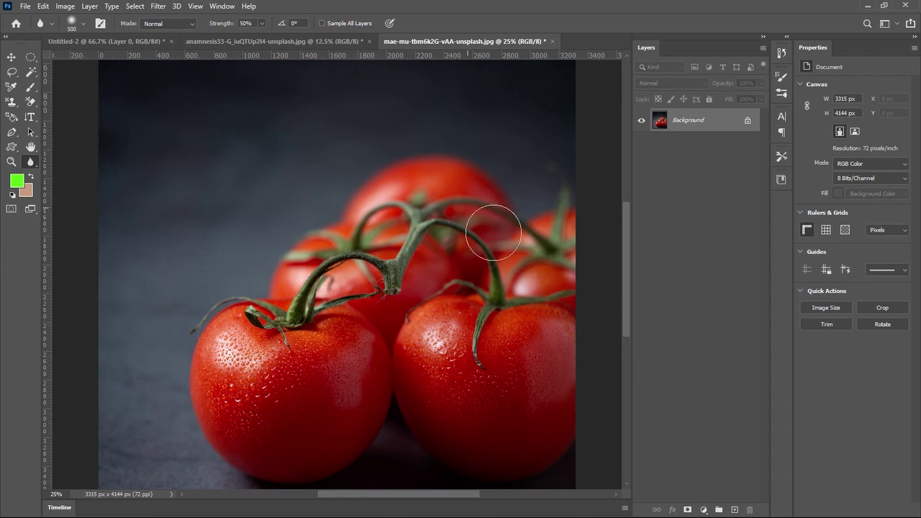
- Sharpen the junction of the tomato stems using the Sharpen tool with a 300 px brush, and unlock the Background layer
click(31, 163)
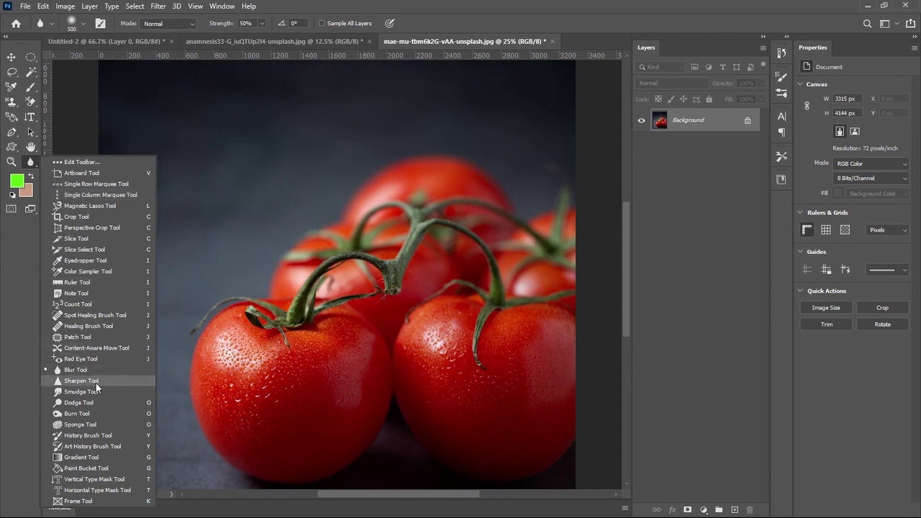
click(81, 381)
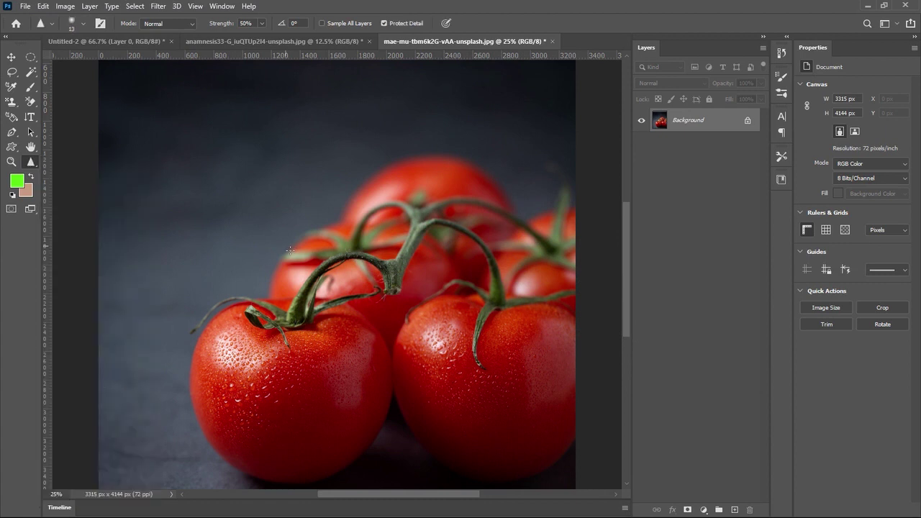
key(bracketleft)
key(bracketleft)
click(748, 120)
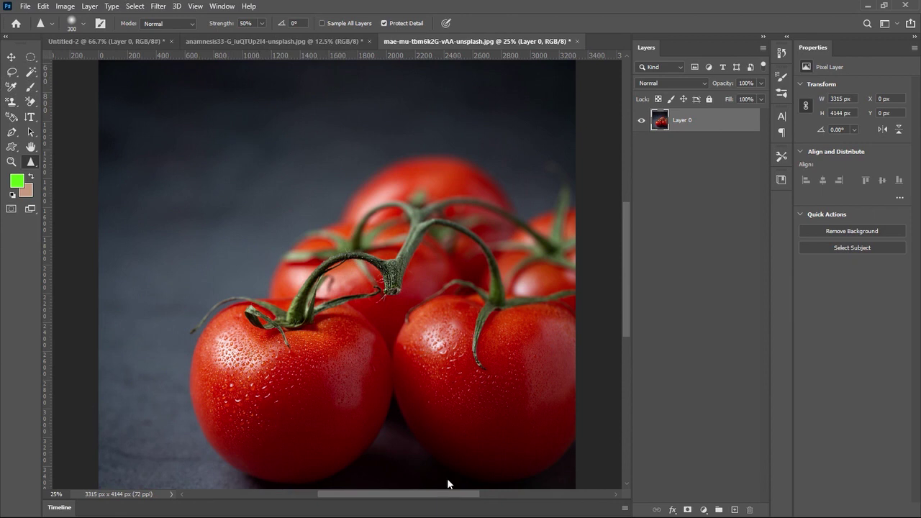
- Switch to the portrait photo and sharpen the skin at the inner corner of the eye in the photo's left half
key(ctrl+shift+Tab)
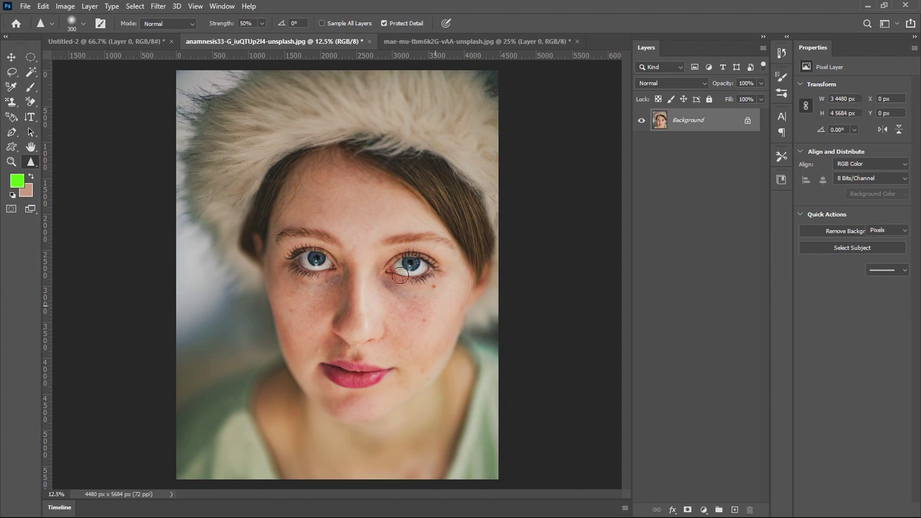
key(ctrl+plus)
key(ctrl+plus)
key(ctrl+plus)
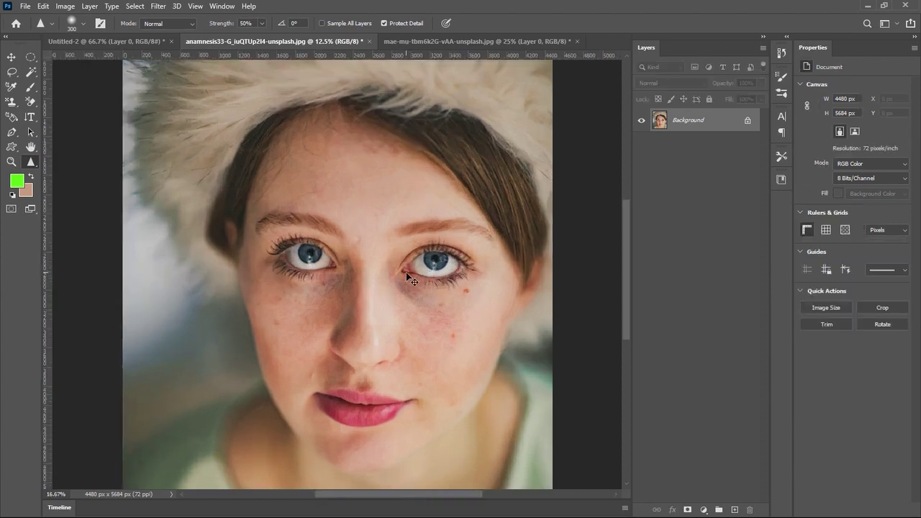
key(ctrl+plus)
key(ctrl+plus)
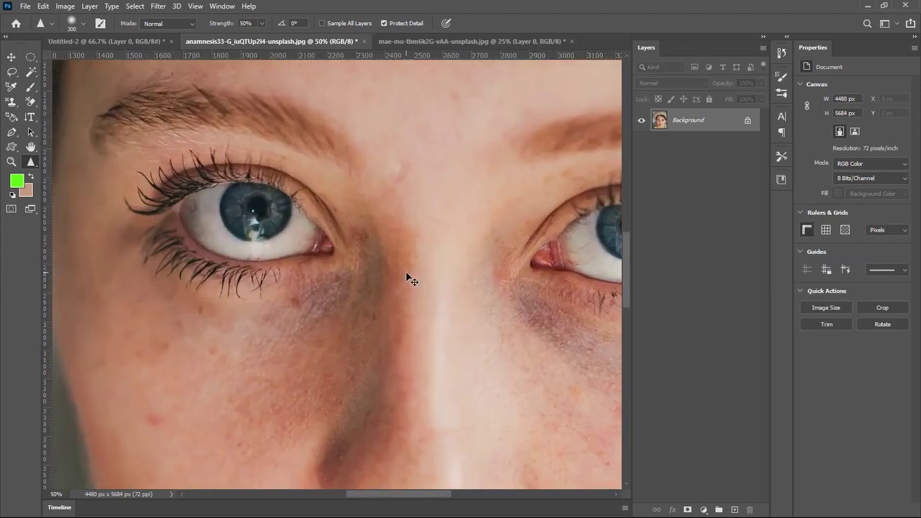
mouse_move(436, 279)
mouse_down()
mouse_move(411, 251)
mouse_move(426, 318)
mouse_move(364, 202)
mouse_move(441, 313)
mouse_move(356, 212)
mouse_move(435, 278)
mouse_up()
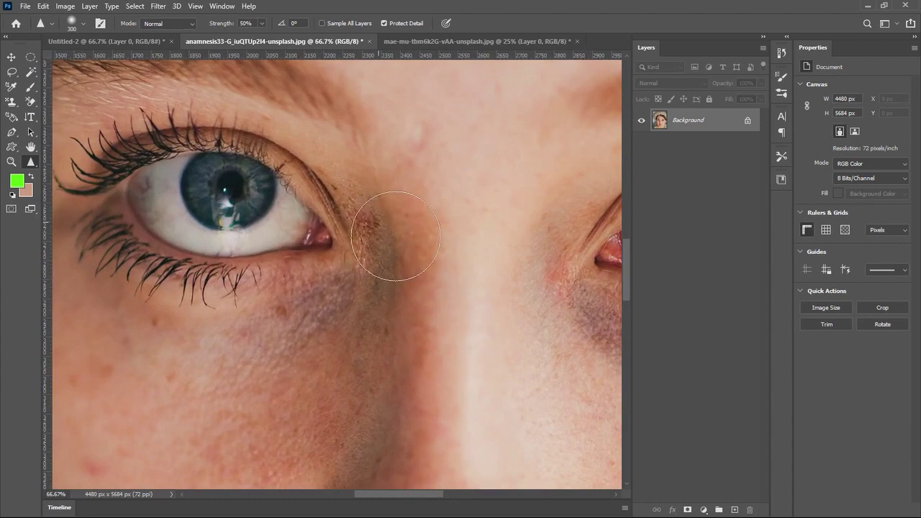
mouse_move(396, 236)
mouse_down()
mouse_move(360, 207)
mouse_move(381, 216)
mouse_up()
- Reduce the Sharpen brush to 150 px and unlock the portrait's Background layer
key(bracketleft)
key(bracketleft)
key(bracketleft)
key(bracketleft)
click(748, 121)
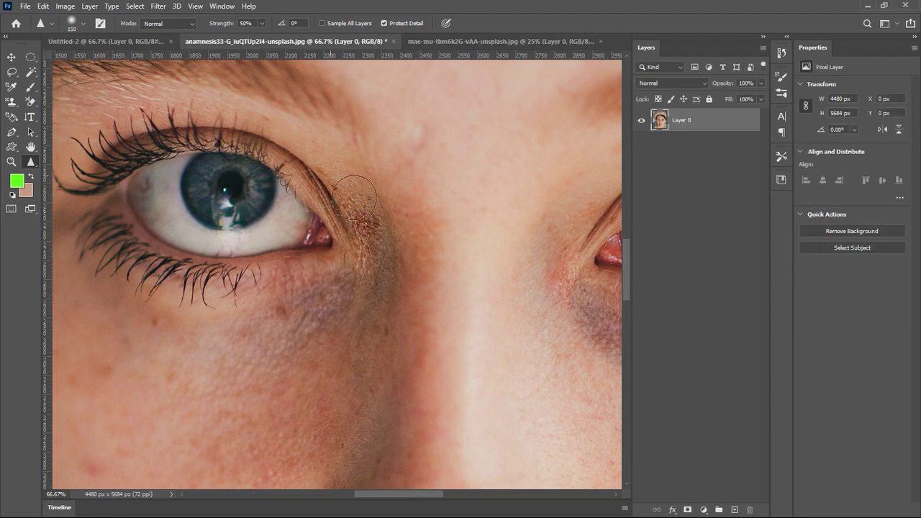
- Try heavier sharpening on the skin beside the inner corner of the left-hand eye, and undo the portrait's sharpening and layer unlock
mouse_move(349, 191)
mouse_down()
mouse_move(397, 290)
mouse_move(365, 261)
mouse_move(344, 221)
mouse_move(371, 281)
mouse_move(341, 254)
mouse_move(372, 269)
mouse_move(376, 295)
mouse_move(383, 279)
mouse_move(289, 290)
mouse_move(366, 273)
mouse_move(326, 292)
mouse_move(291, 296)
mouse_move(372, 275)
mouse_move(312, 314)
mouse_move(334, 316)
mouse_move(344, 299)
mouse_move(223, 298)
mouse_move(267, 315)
mouse_move(257, 326)
mouse_move(146, 296)
mouse_move(289, 323)
mouse_move(101, 271)
mouse_move(184, 327)
mouse_move(201, 314)
mouse_move(122, 277)
mouse_move(127, 266)
mouse_move(329, 286)
mouse_move(292, 321)
mouse_move(341, 315)
mouse_move(403, 264)
mouse_move(382, 293)
mouse_move(368, 234)
mouse_up()
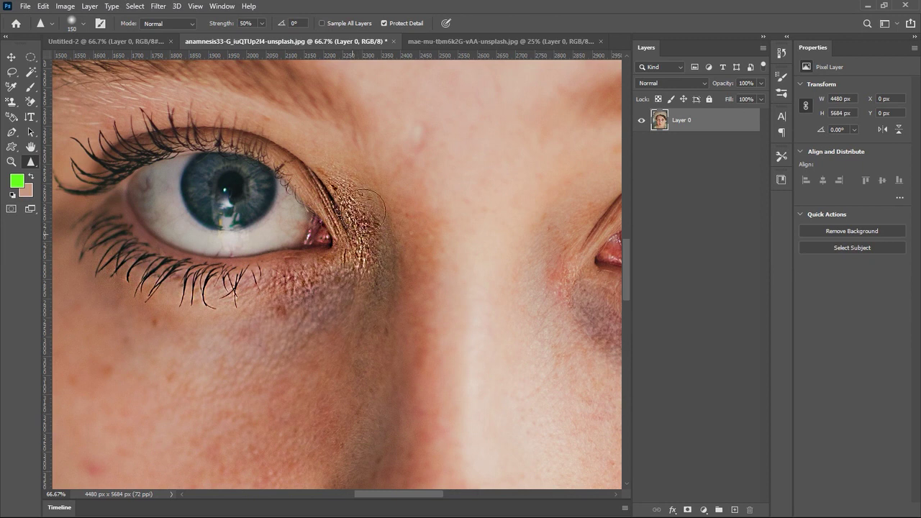
mouse_move(388, 284)
mouse_down()
mouse_move(378, 227)
mouse_move(427, 263)
mouse_move(395, 251)
mouse_up()
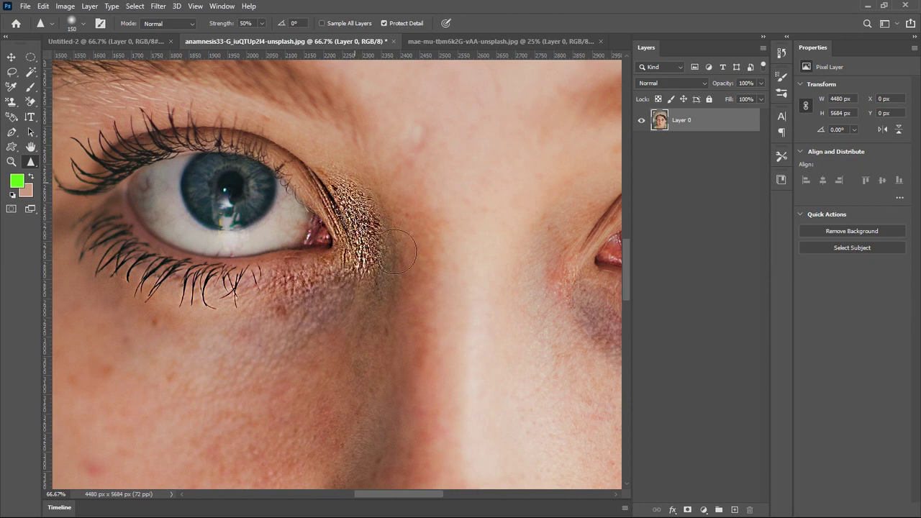
mouse_move(394, 289)
mouse_down()
mouse_move(331, 277)
mouse_move(389, 242)
mouse_move(379, 269)
mouse_up()
key(ctrl+minus)
key(ctrl+minus)
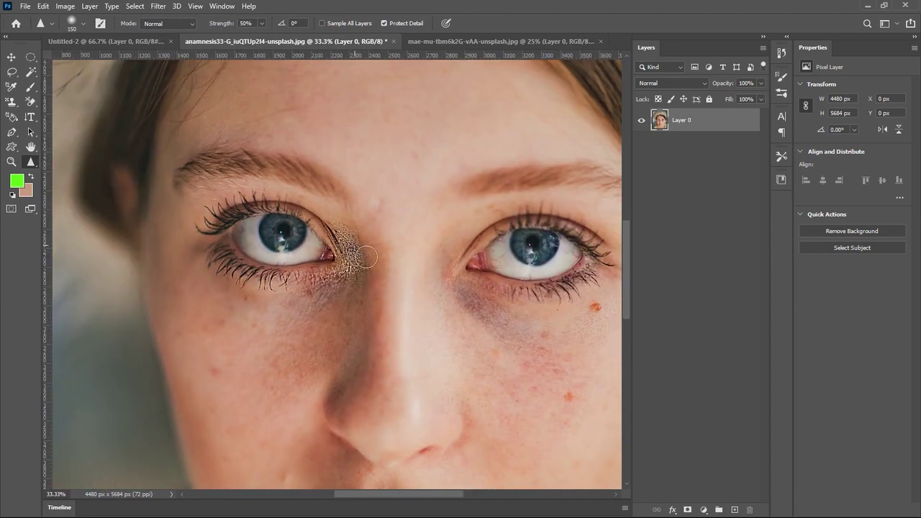
key(ctrl+minus)
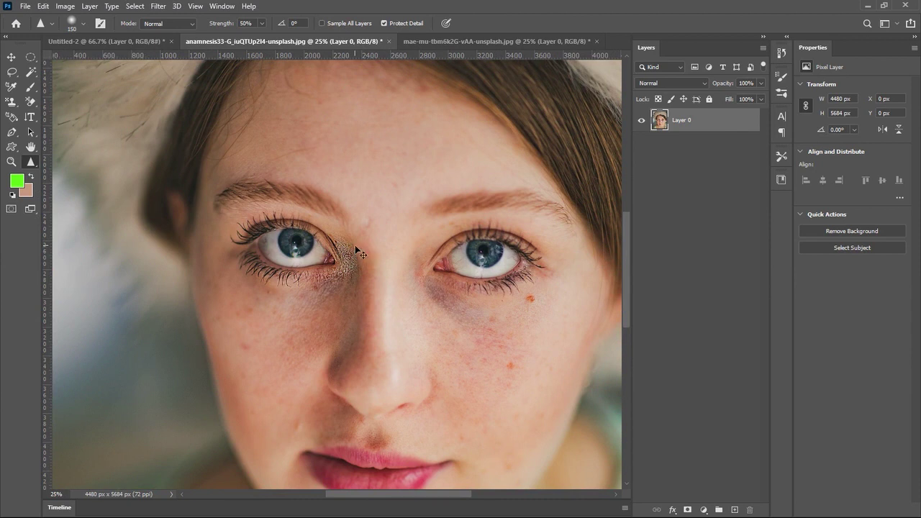
key(ctrl+z)
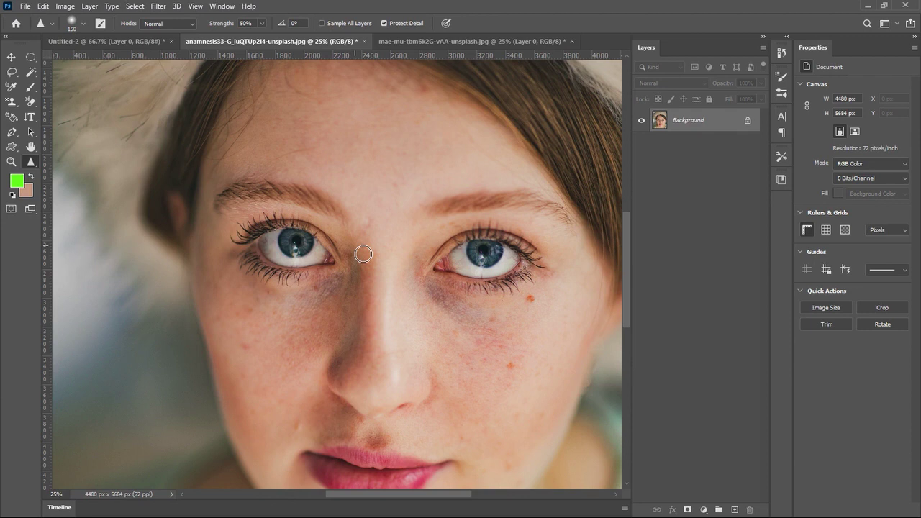
- Switch to the blank Untitled-2 document and draw a green rectangle of about 468 × 173 px in the canvas's upper-left area
right_click(29, 165)
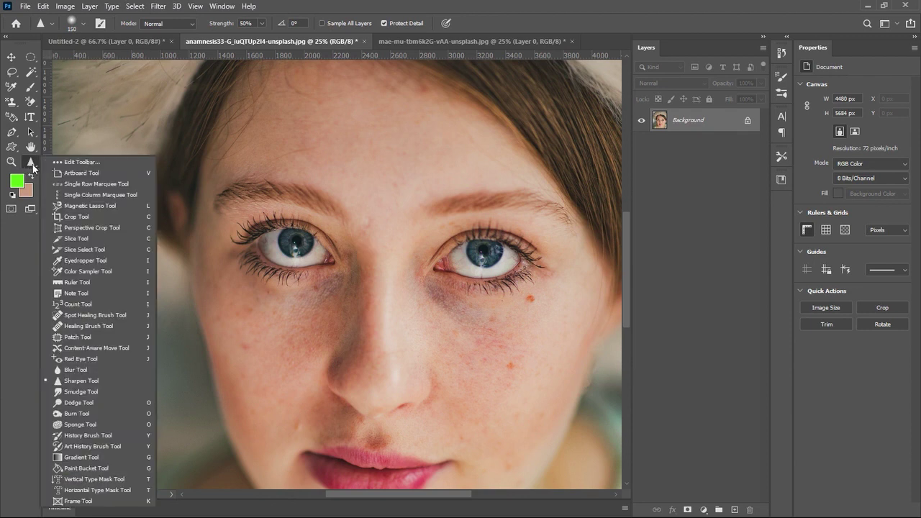
click(97, 391)
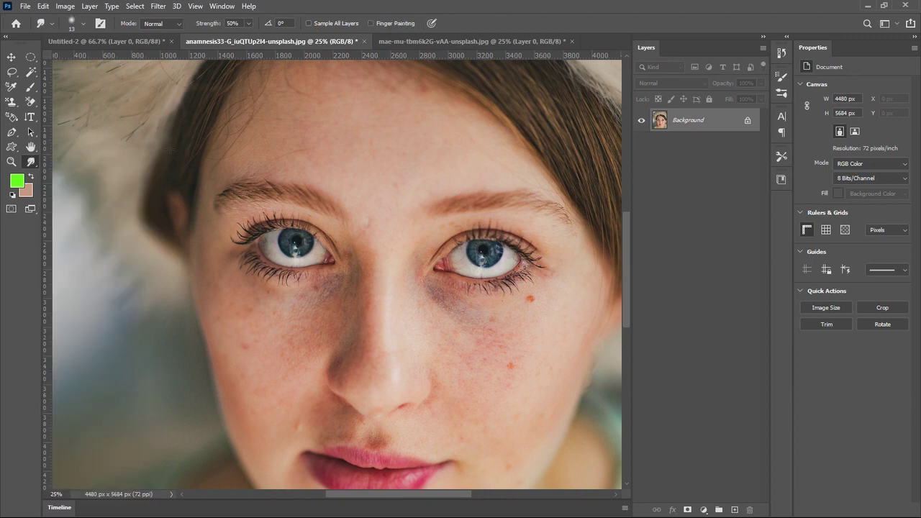
click(107, 41)
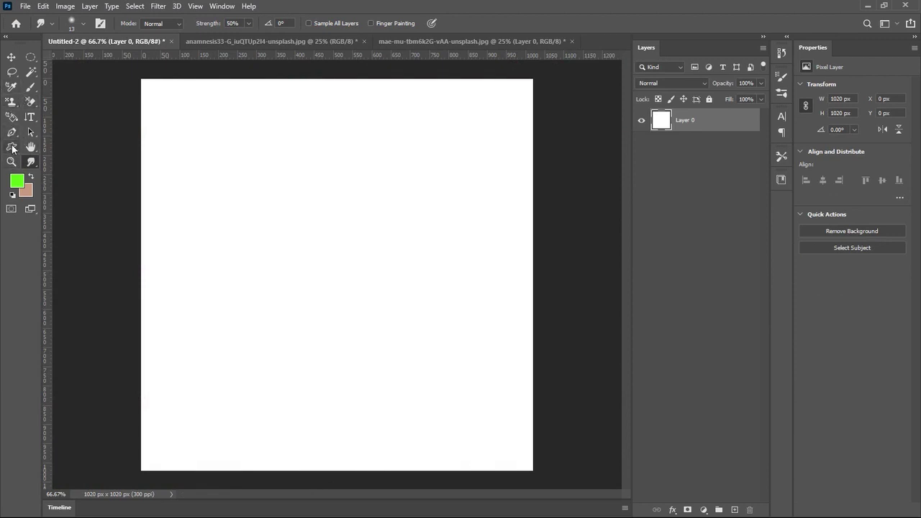
click(12, 149)
click(68, 148)
drag(206, 144, 386, 209)
- Duplicate the green rectangle straight below the original with a gap between them, and swap the foreground and background colours
key(v)
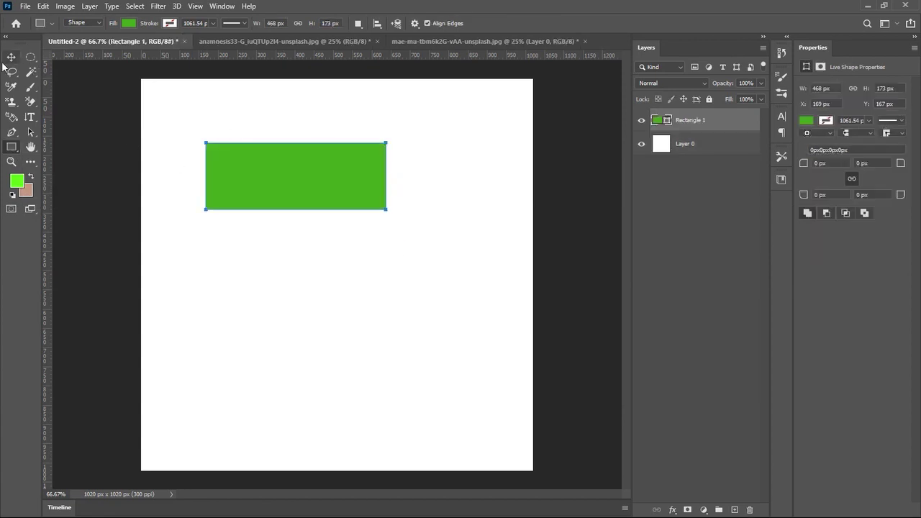
drag(331, 189, 331, 254)
click(29, 177)
click(30, 178)
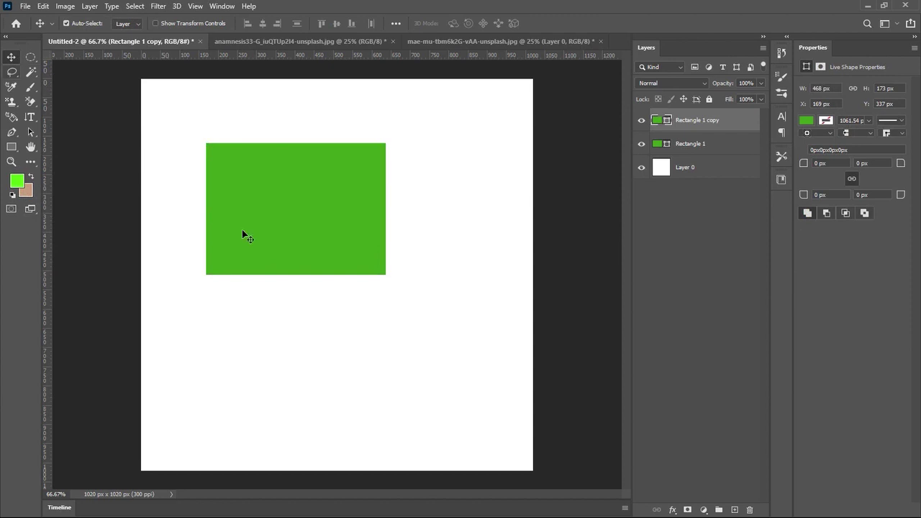
click(30, 177)
drag(245, 246, 242, 269)
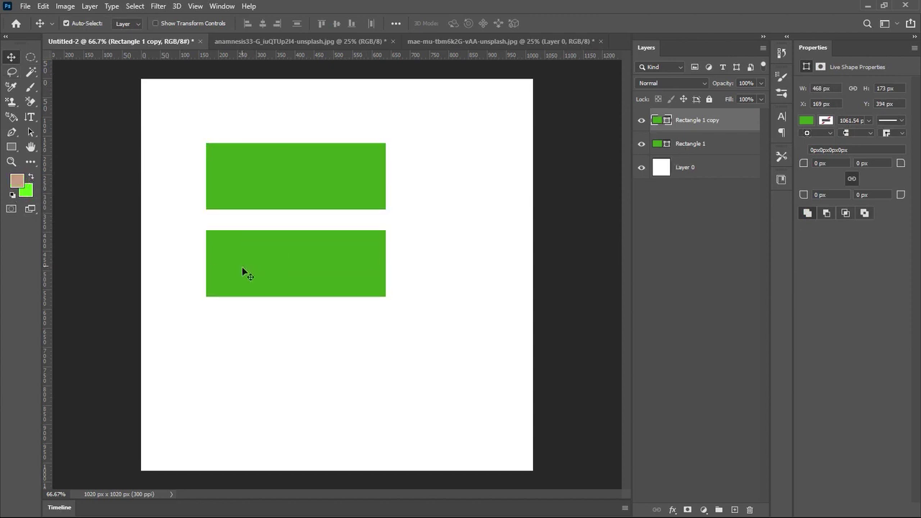
- Fill the rectangle copy with orange #ec5b0b and move it up until it overlaps the lower edge of the green rectangle
click(16, 186)
click(155, 230)
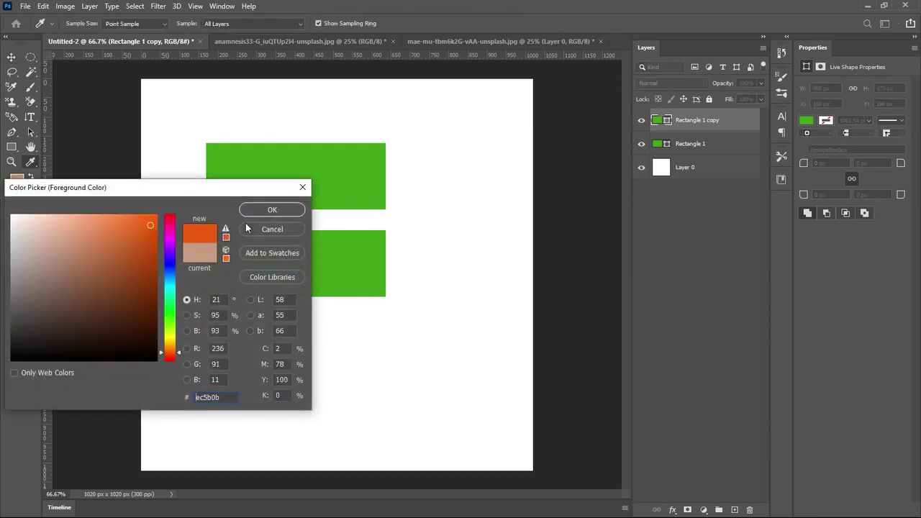
click(272, 210)
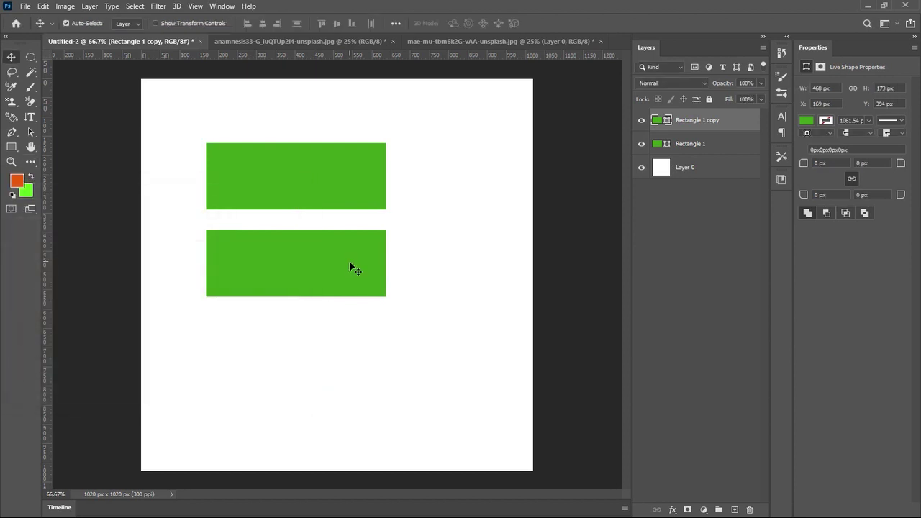
click(806, 123)
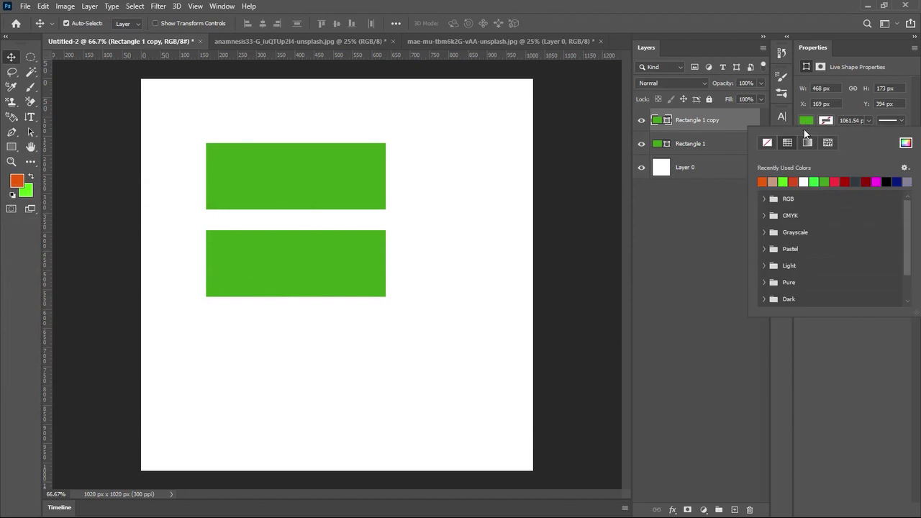
click(763, 182)
click(7, 63)
drag(289, 275, 287, 244)
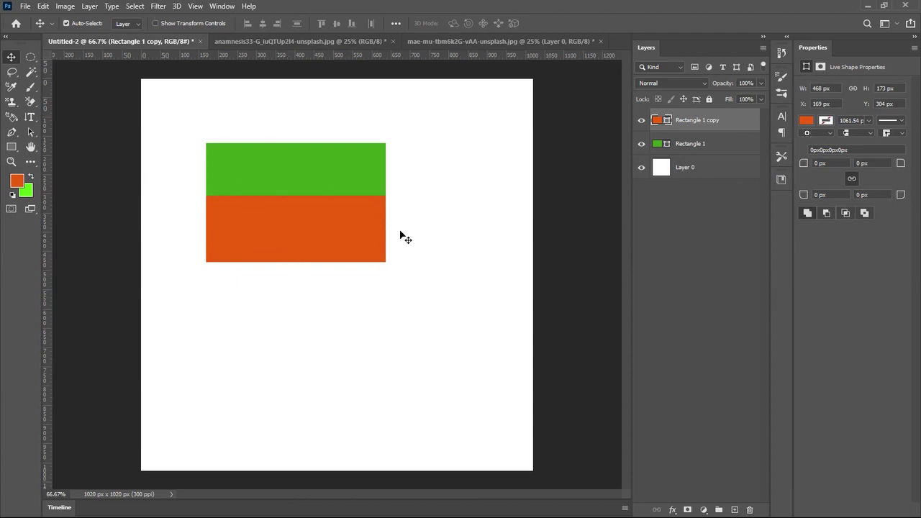
- Start smudging the orange rectangle's upper edge with the 13 px Smudge tool, rasterizing its shape layer
click(29, 166)
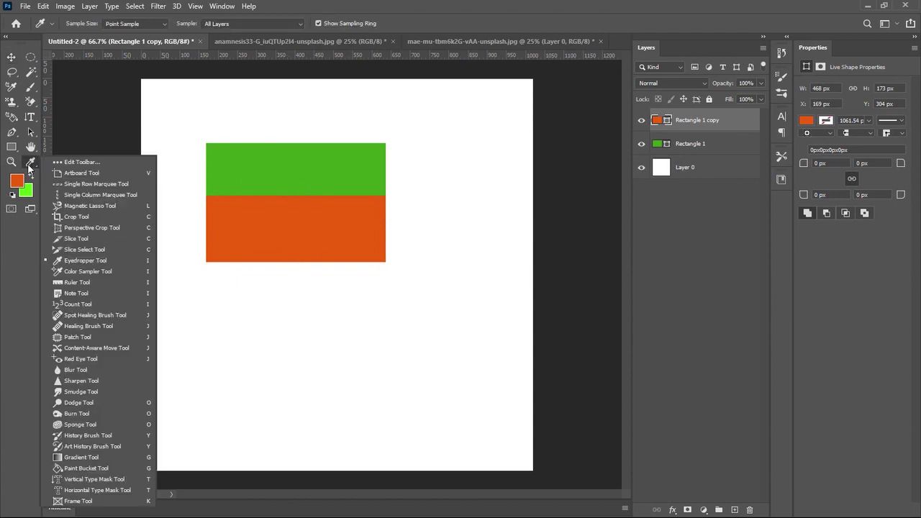
click(107, 393)
click(276, 241)
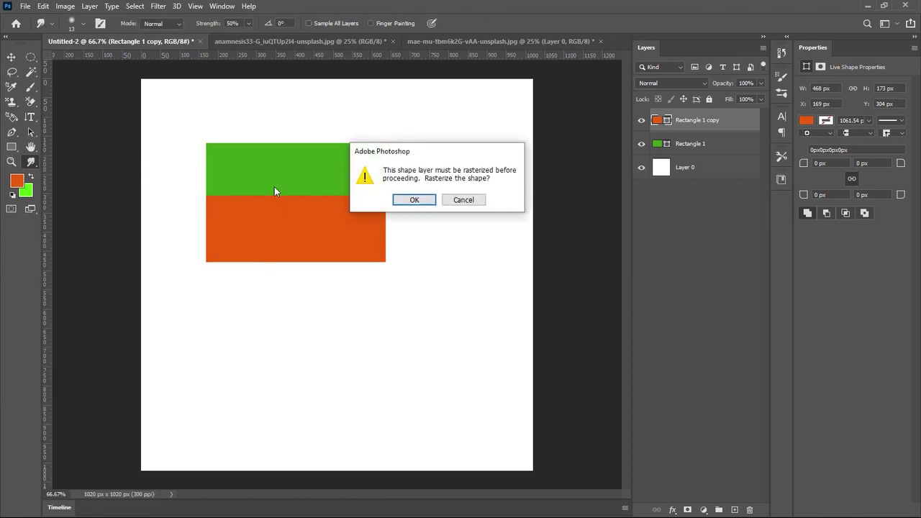
click(407, 201)
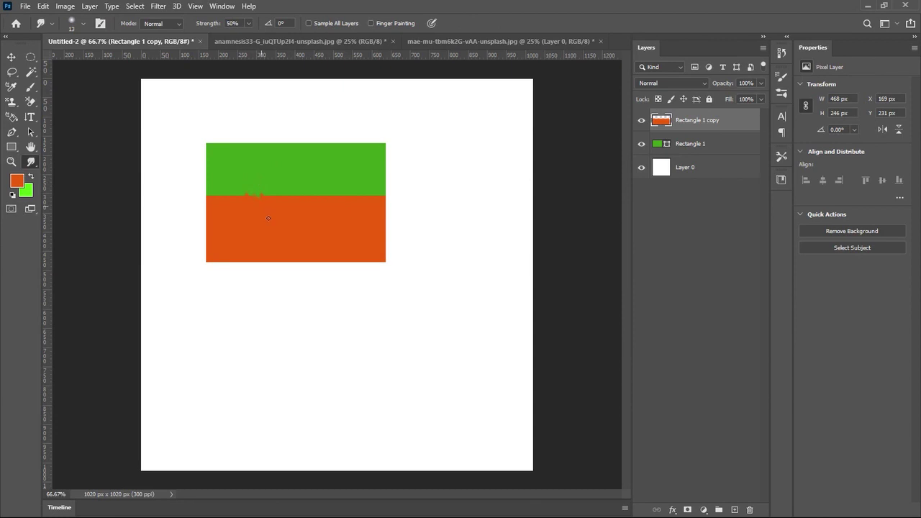
- Enlarge the Smudge brush to 80 px and smudge the boundary between orange and green into soft waves
key(bracketright)
key(bracketright)
key(bracketright)
key(bracketright)
key(bracketright)
mouse_move(278, 207)
mouse_down()
mouse_move(257, 228)
mouse_move(255, 201)
mouse_move(285, 196)
mouse_move(323, 222)
mouse_move(366, 212)
mouse_move(363, 226)
mouse_move(297, 207)
mouse_move(289, 225)
mouse_move(244, 202)
mouse_move(238, 234)
mouse_move(241, 196)
mouse_move(282, 203)
mouse_move(298, 237)
mouse_move(306, 192)
mouse_move(344, 194)
mouse_move(323, 220)
mouse_move(297, 223)
mouse_move(296, 204)
mouse_move(318, 183)
mouse_move(342, 232)
mouse_move(348, 204)
mouse_move(364, 196)
mouse_move(378, 225)
mouse_move(362, 231)
mouse_move(368, 188)
mouse_move(333, 202)
mouse_up()
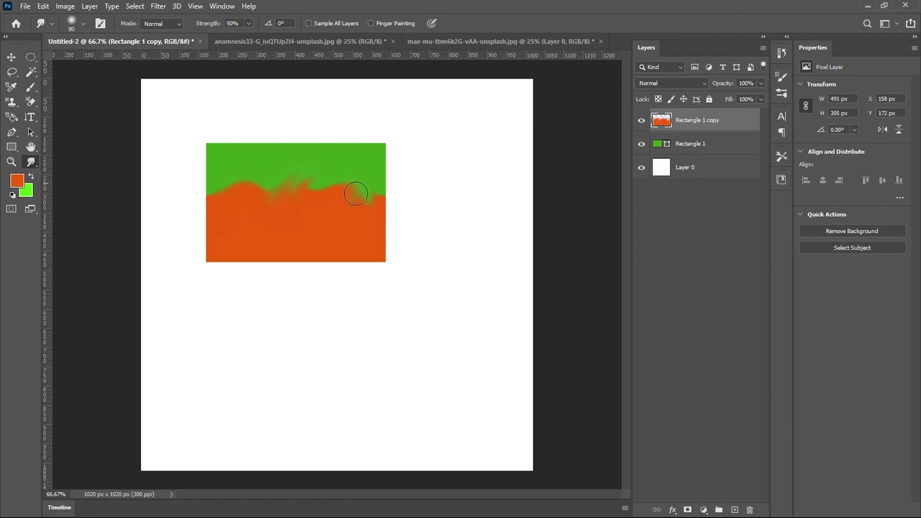
- Rasterize the green Rectangle 1 layer and smudge it down toward the orange area, finishing with the Move tool active
click(699, 150)
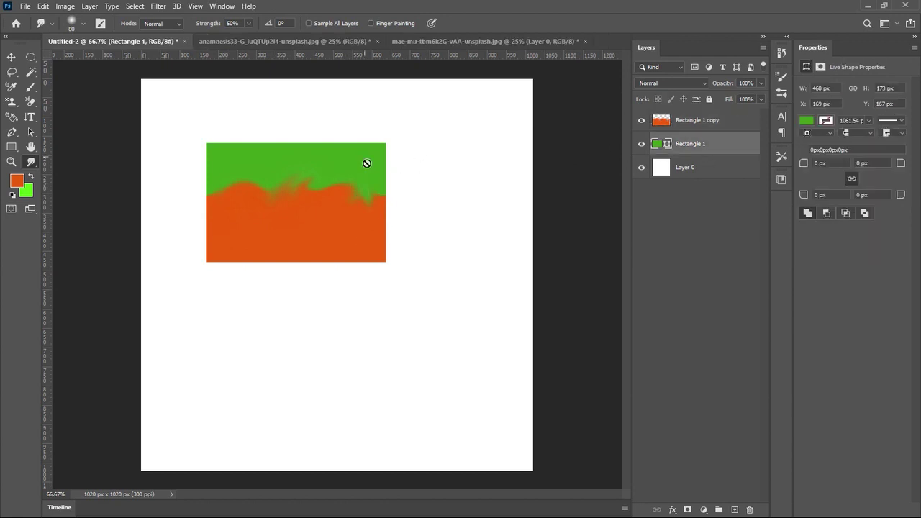
click(338, 177)
click(414, 199)
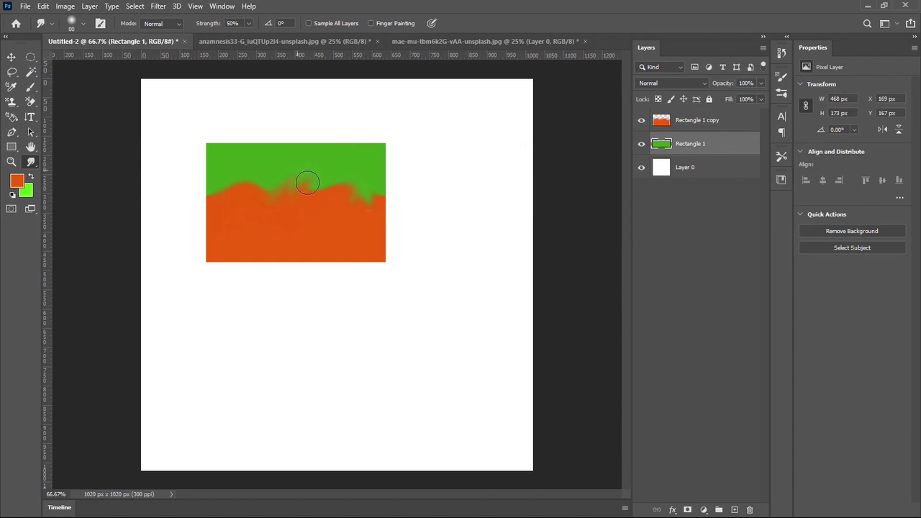
mouse_move(273, 229)
mouse_down()
mouse_move(328, 205)
mouse_move(364, 231)
mouse_move(370, 191)
mouse_move(372, 241)
mouse_move(275, 190)
mouse_move(251, 220)
mouse_up()
click(11, 57)
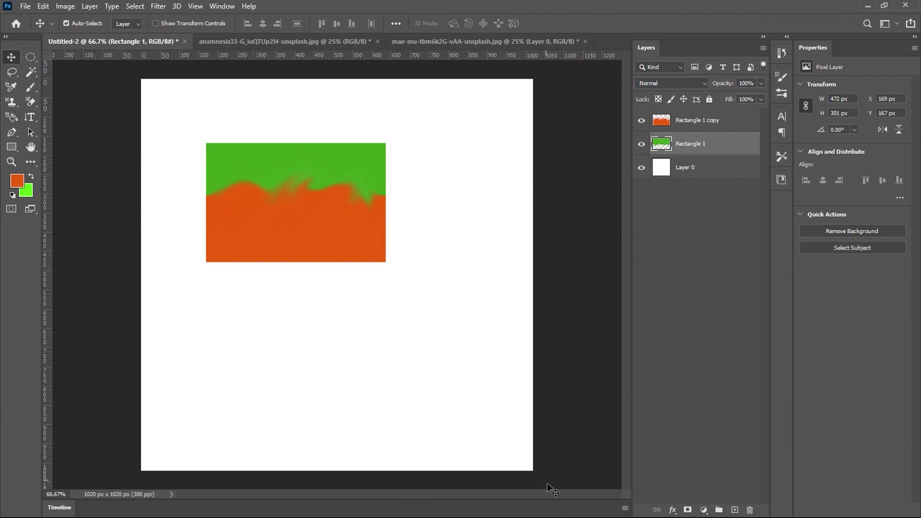
click(866, 8)
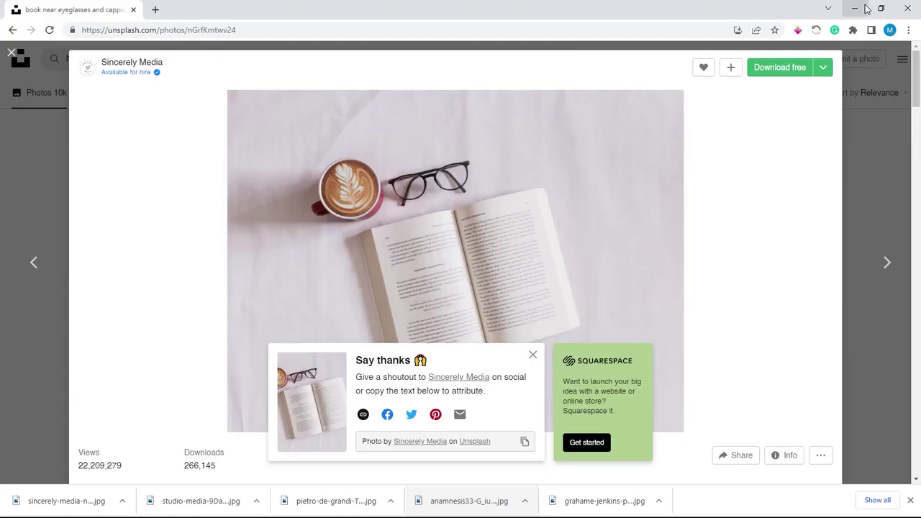
click(864, 8)
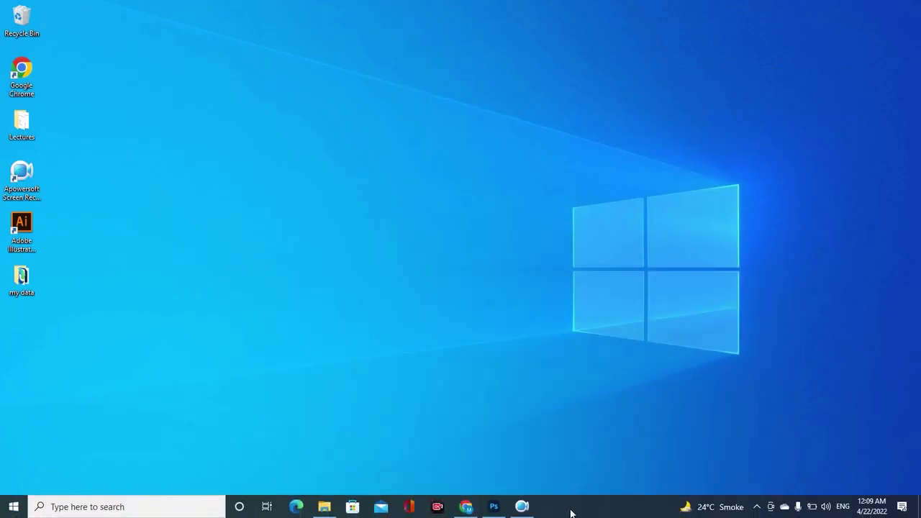
click(522, 507)
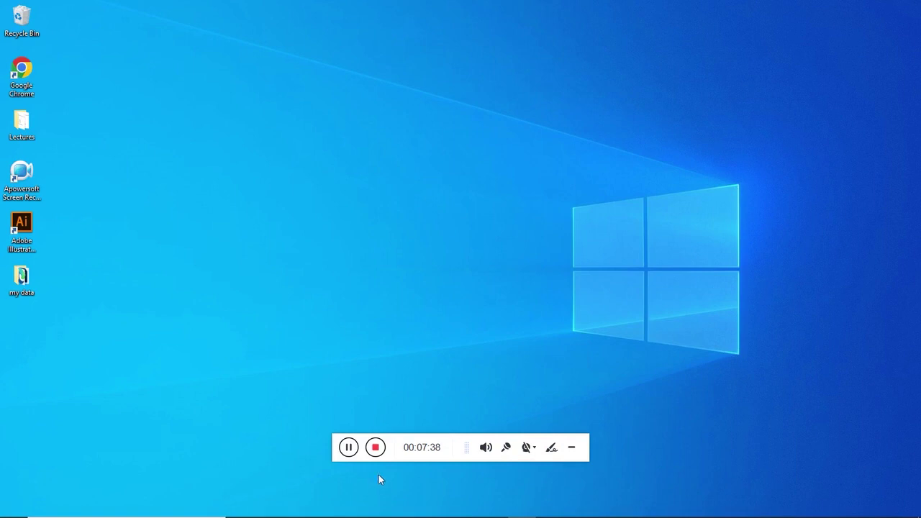